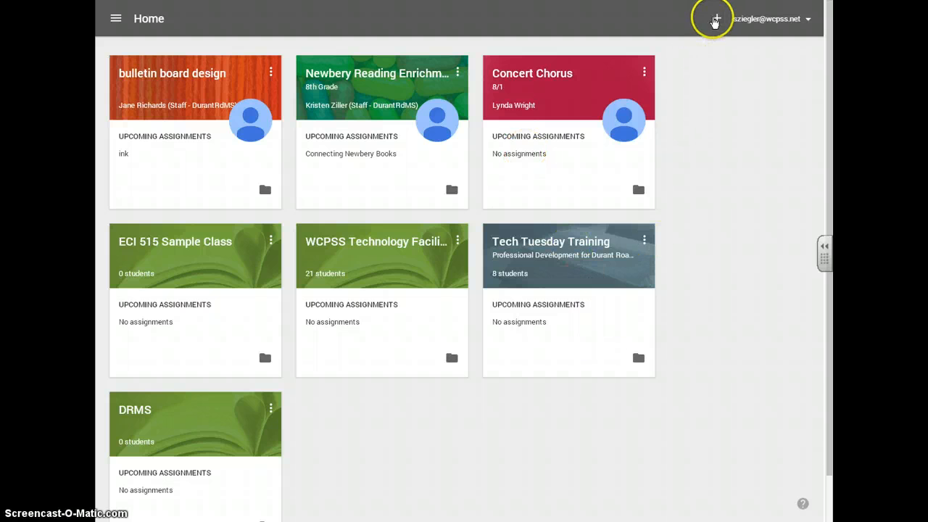
- Create a new class named "Sample Class" with section 3
{"action": "left_click", "coordinate": [716, 19]}
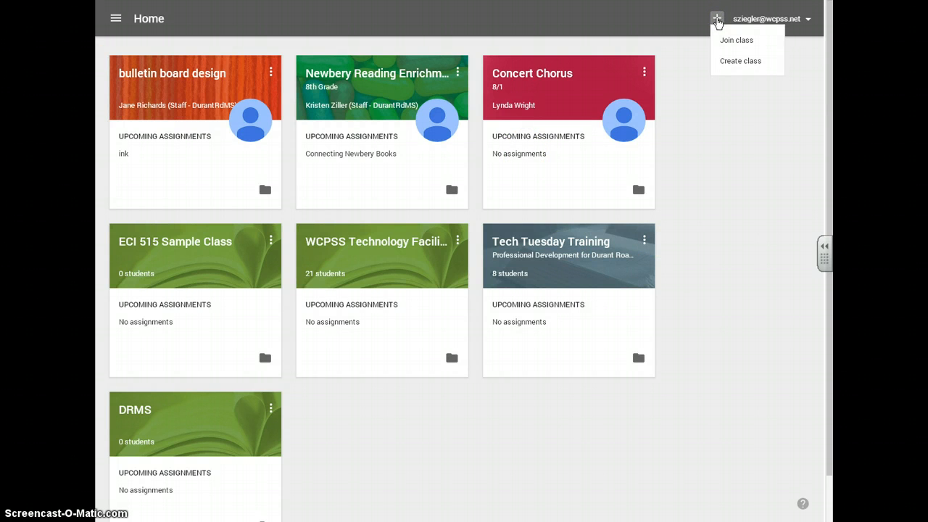
{"action": "left_click", "coordinate": [731, 62]}
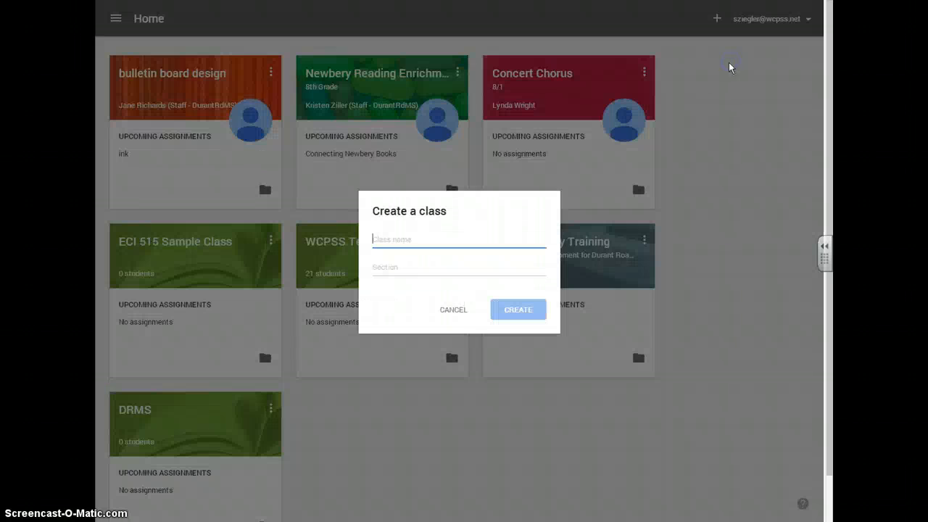
{"action": "left_click", "coordinate": [464, 237]}
{"action": "type", "text": "Sample Class"}
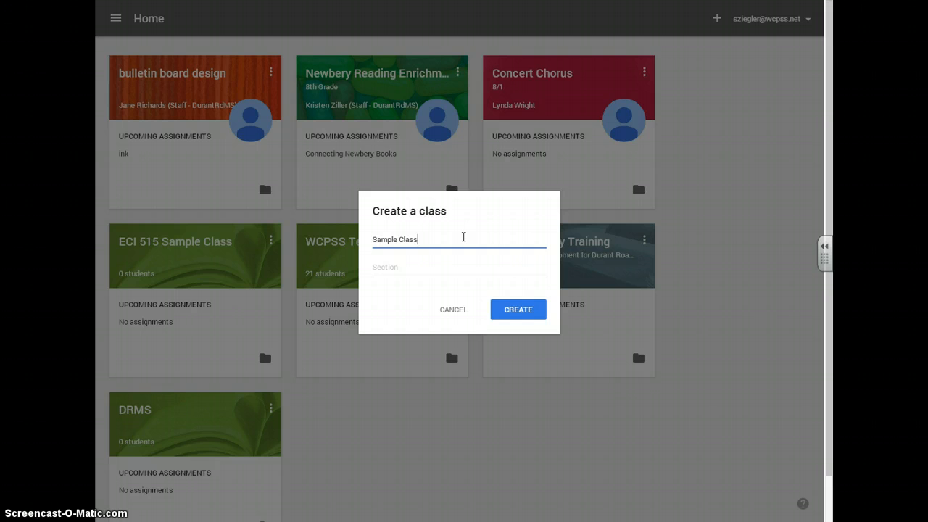
{"action": "key", "text": "Tab"}
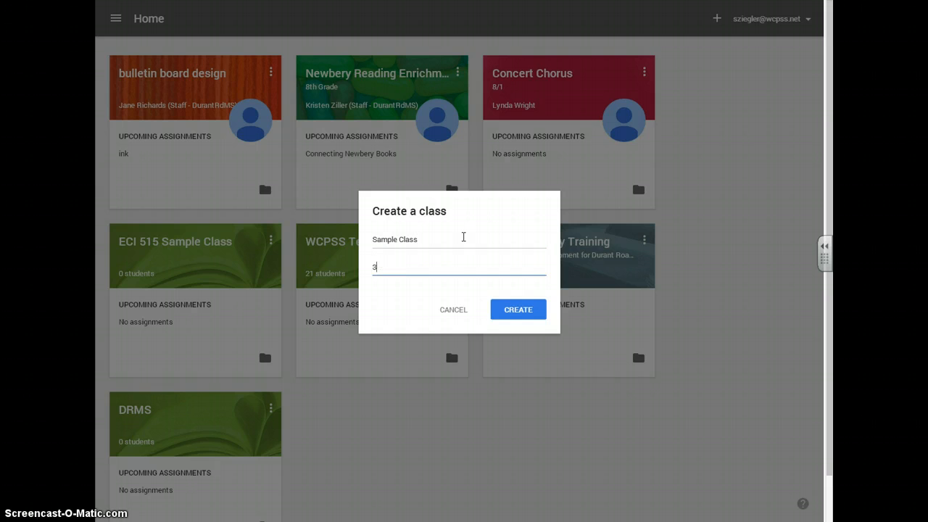
{"action": "left_click", "coordinate": [515, 311]}
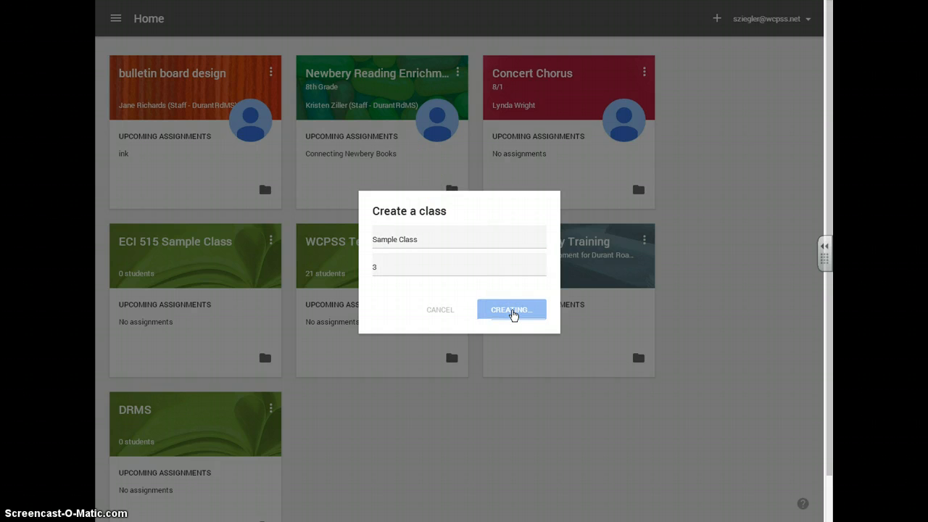
{"action": "left_click", "coordinate": [508, 320]}
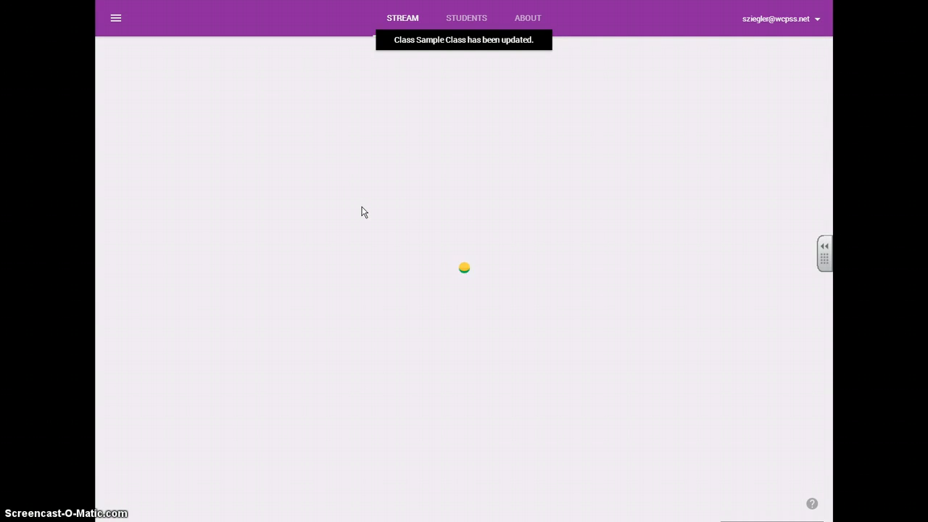
- Open the new class's About page and start adding class materials
{"action": "left_click", "coordinate": [386, 198]}
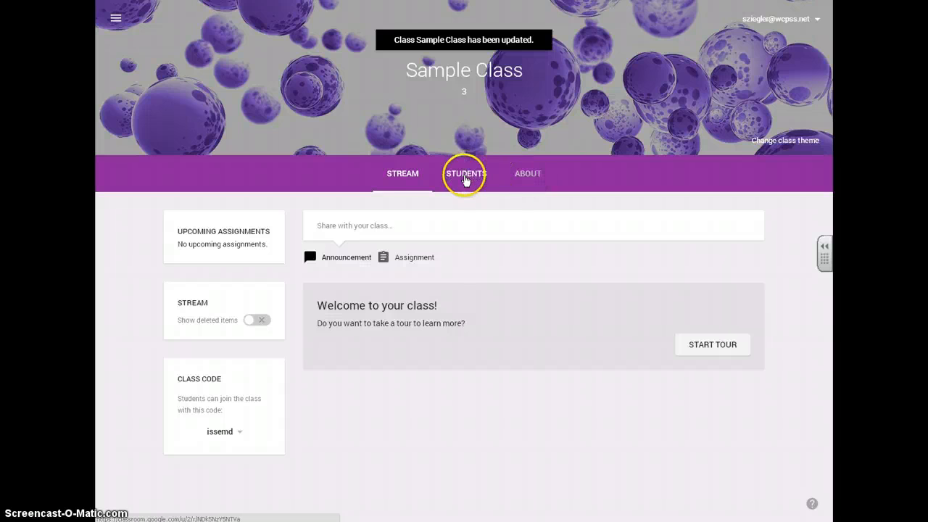
{"action": "left_click", "coordinate": [533, 179]}
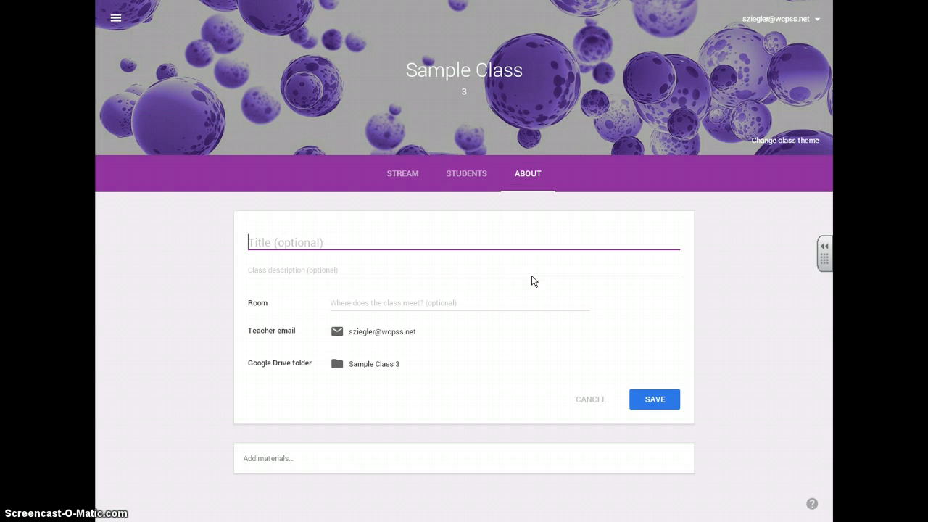
{"action": "left_click", "coordinate": [162, 274]}
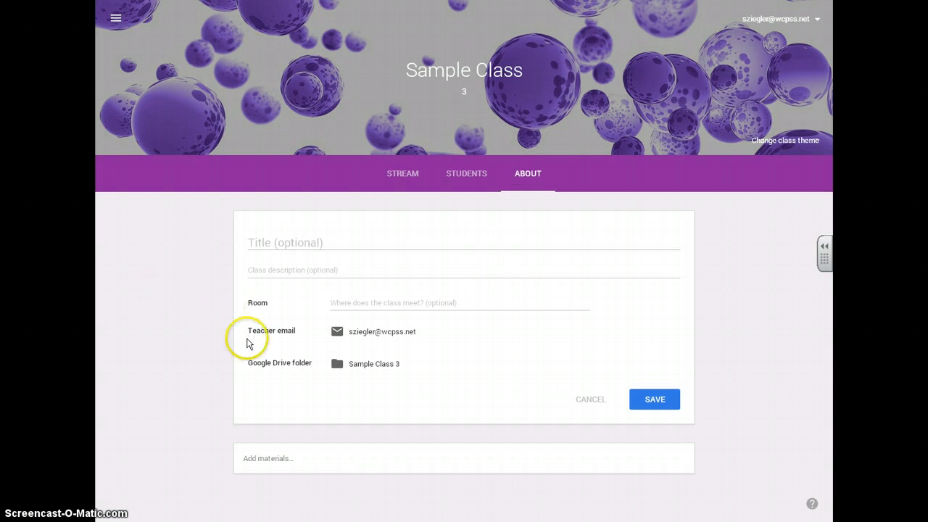
{"action": "left_click", "coordinate": [288, 458]}
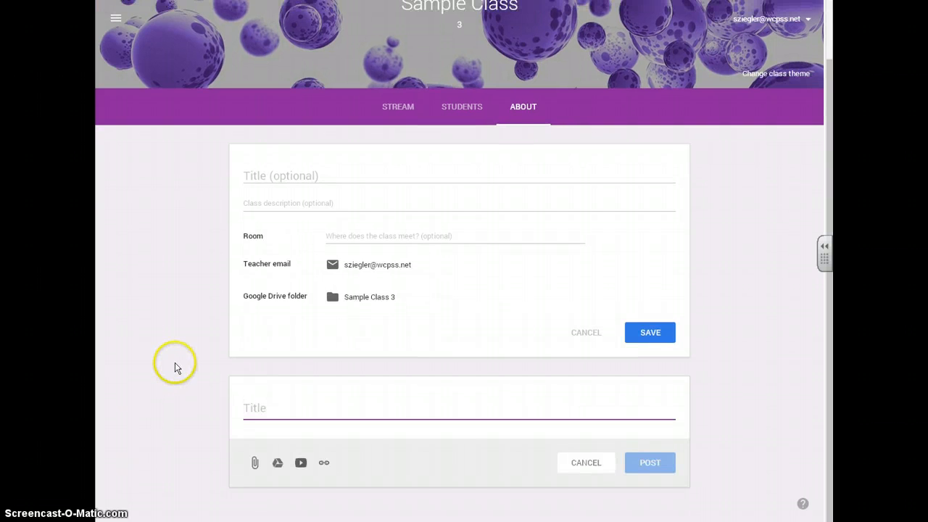
- Switch to the class stream and return to the About page
{"action": "left_click", "coordinate": [398, 106]}
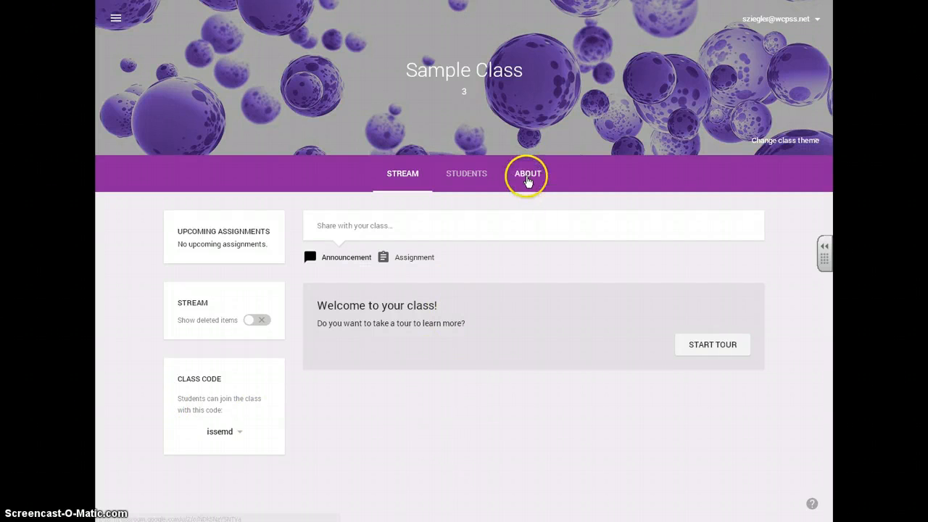
{"action": "left_click", "coordinate": [527, 181]}
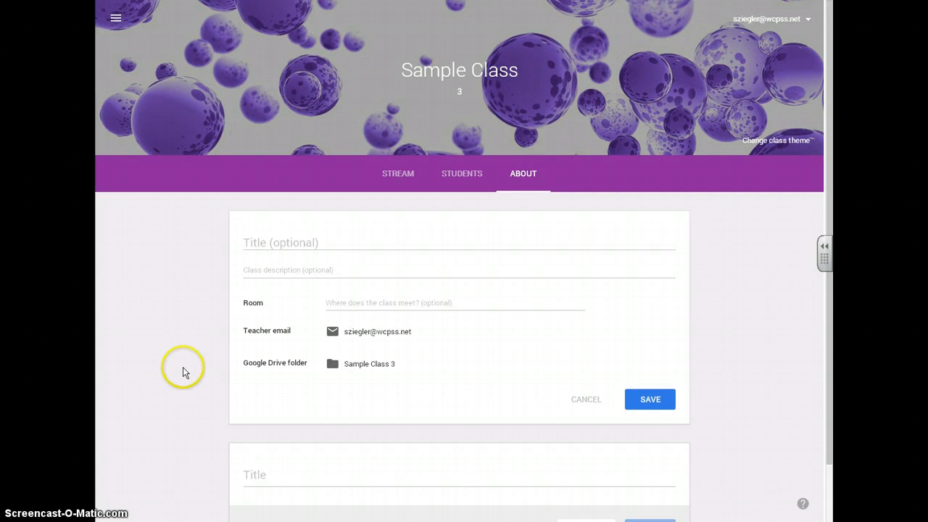
{"action": "scroll", "coordinate": [188, 371], "scroll_direction": "down", "scroll_amount": 1}
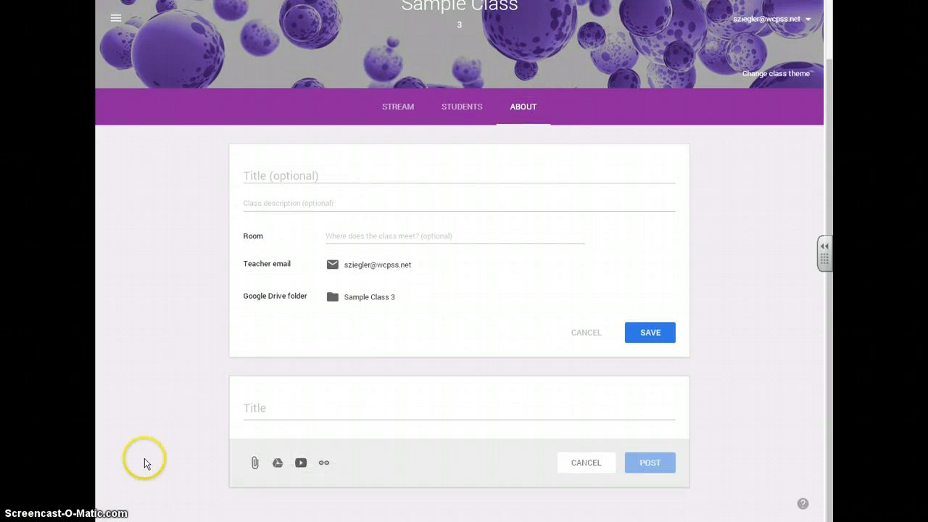
- Enter "Type" as the class material title, open the Google Drive file picker, and cancel it
{"action": "left_click", "coordinate": [302, 403]}
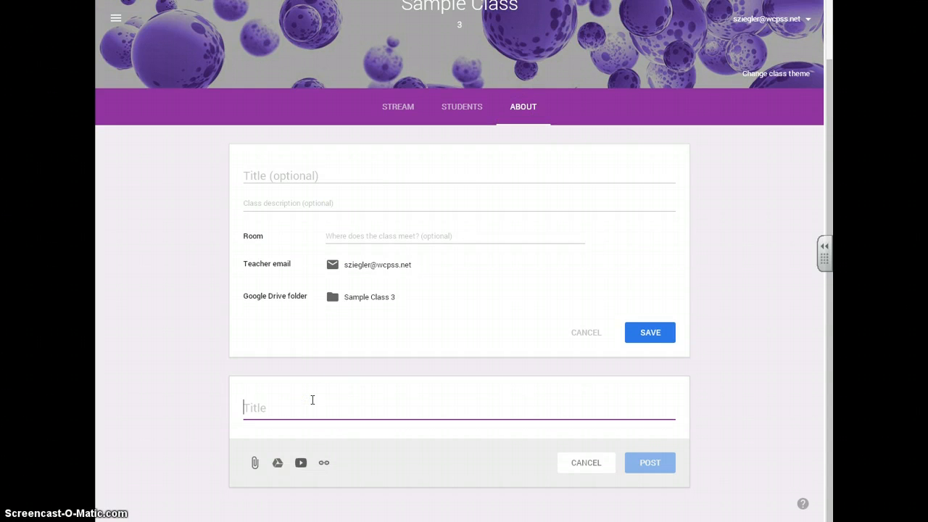
{"action": "type", "text": "Type"}
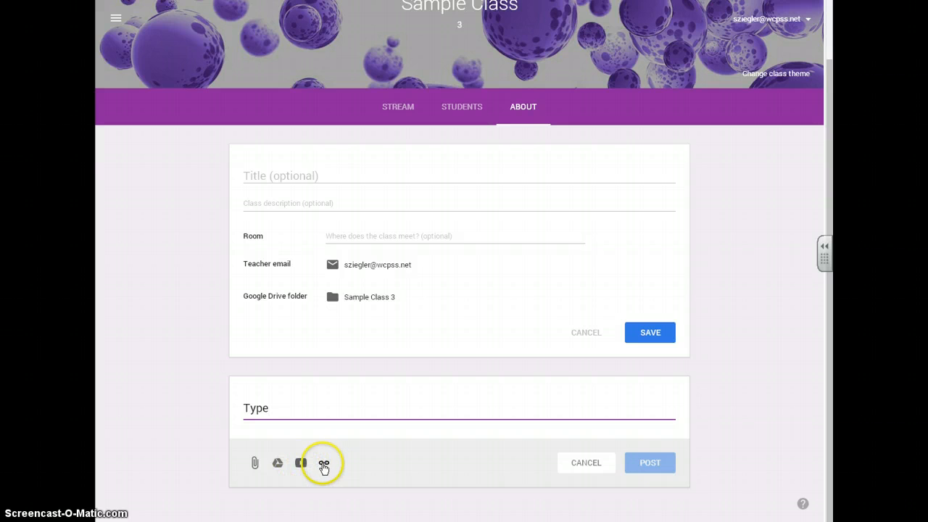
{"action": "left_click", "coordinate": [278, 464]}
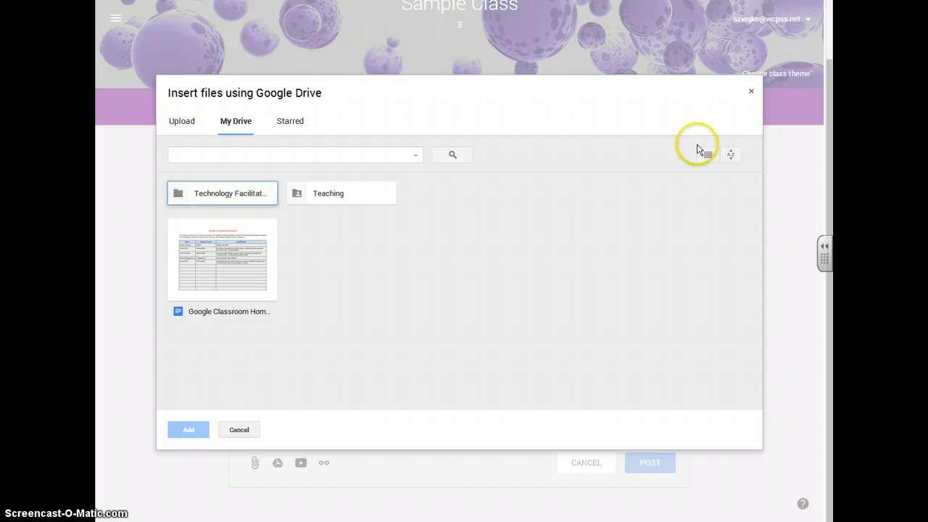
{"action": "left_click", "coordinate": [249, 430]}
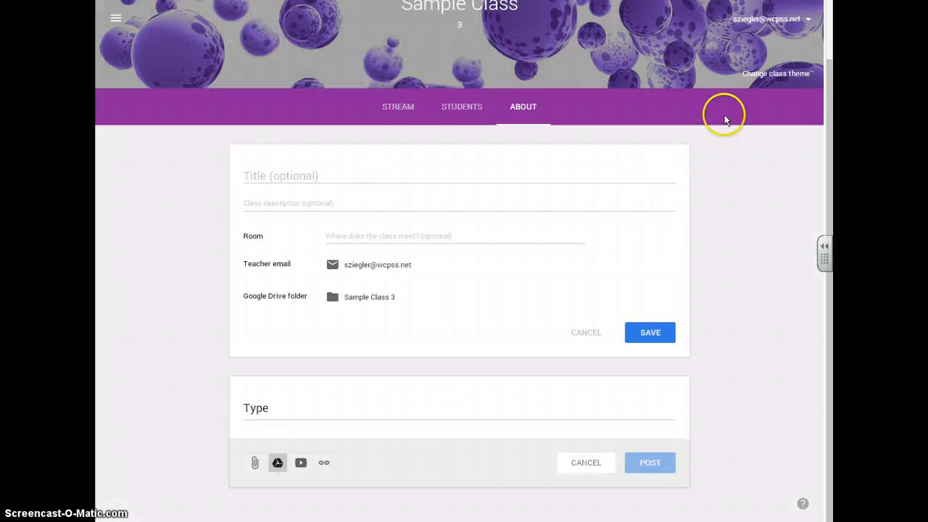
- Copy the class code from the Students page and go back to the Home page
{"action": "left_click", "coordinate": [464, 110]}
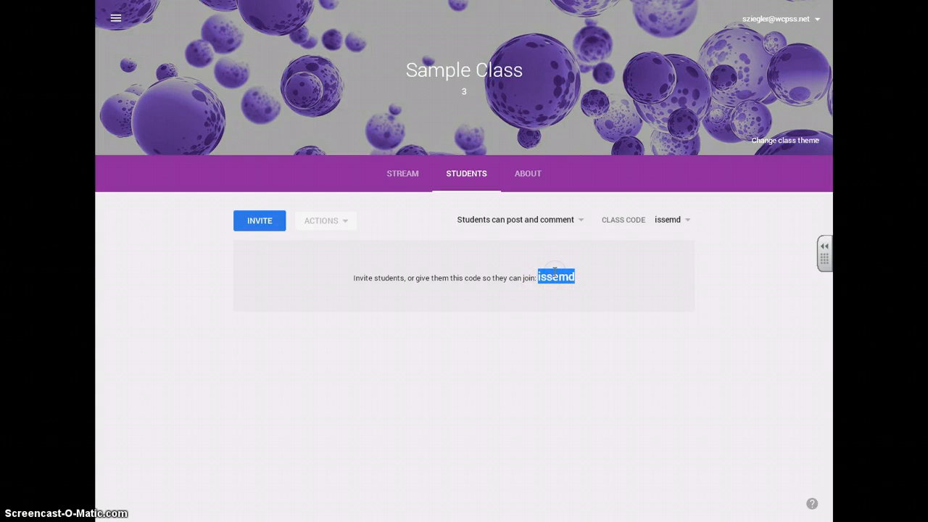
{"action": "left_click", "coordinate": [115, 17]}
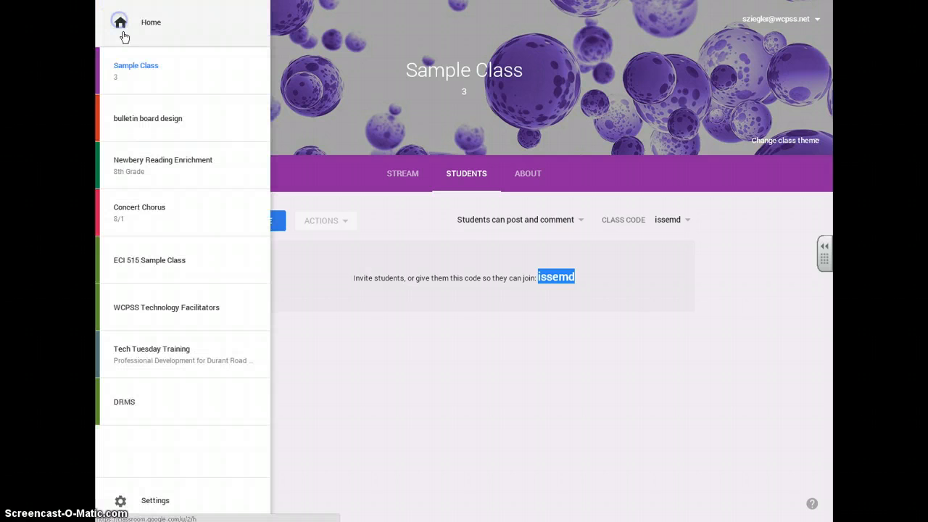
{"action": "left_click", "coordinate": [140, 24]}
- Paste the class code into the Join class dialog and cancel it
{"action": "left_click", "coordinate": [717, 17]}
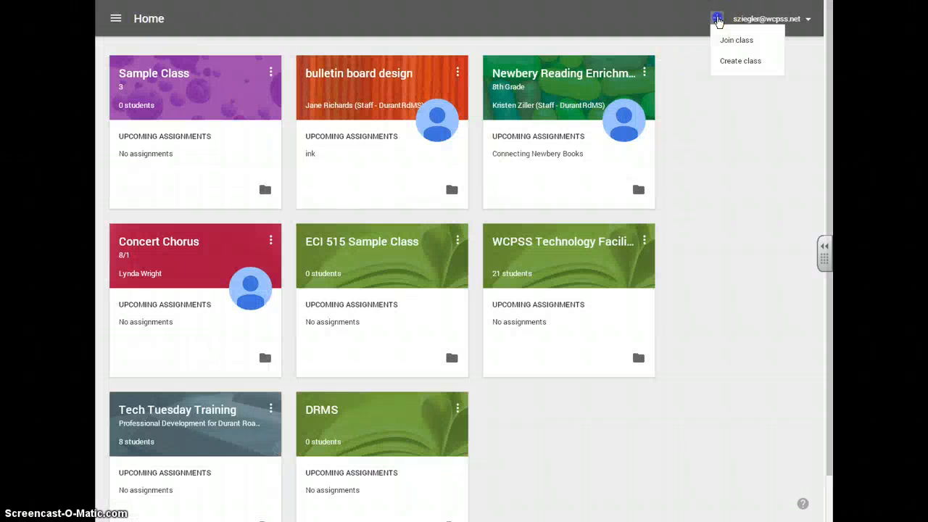
{"action": "left_click", "coordinate": [734, 41]}
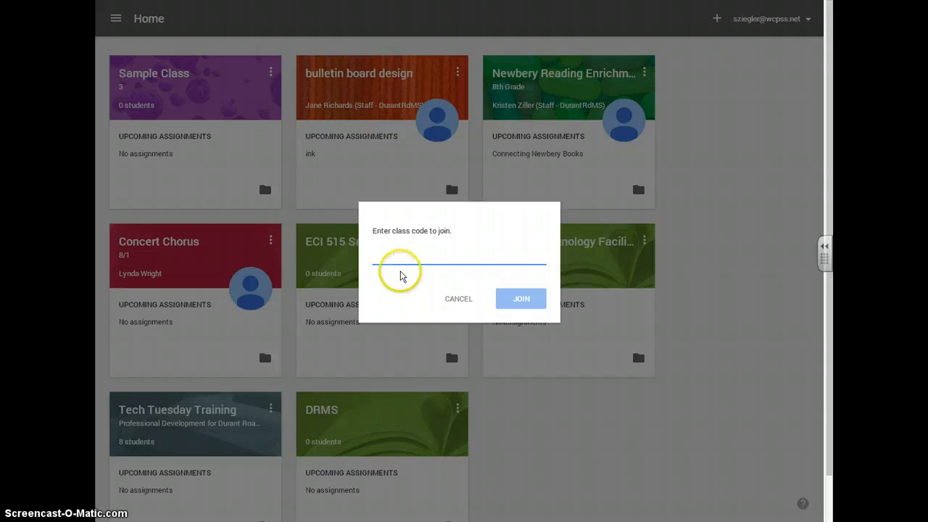
{"action": "left_click", "coordinate": [457, 298]}
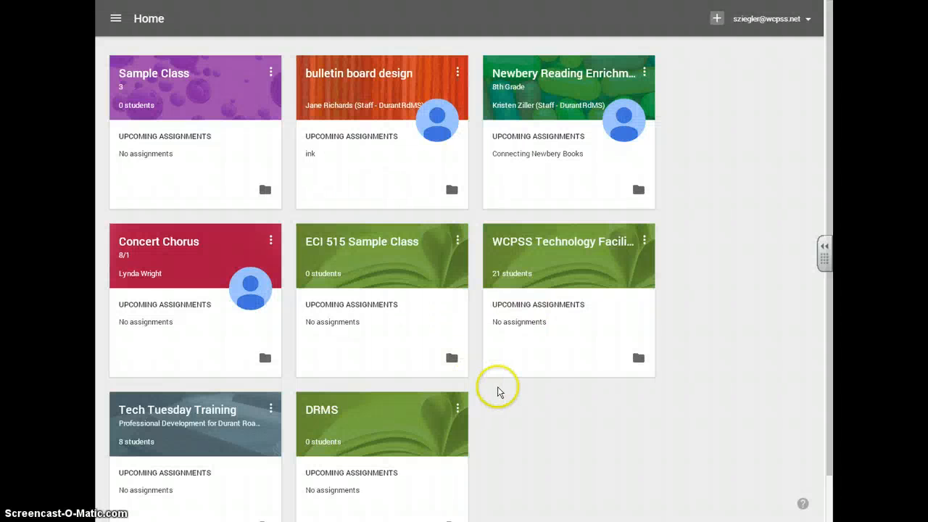
- In Sample Class, search the Directory contacts for a person to invite, then cancel the invitation
{"action": "left_click", "coordinate": [166, 72]}
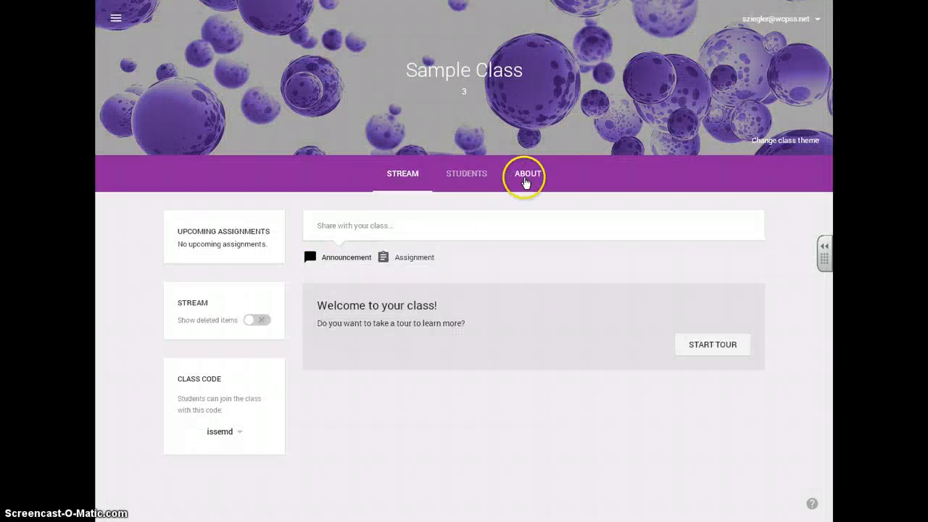
{"action": "left_click", "coordinate": [449, 177]}
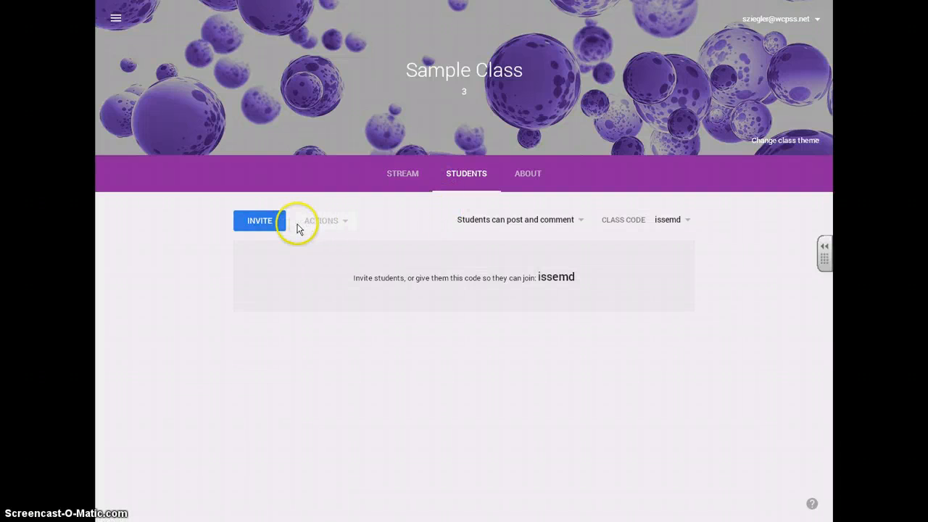
{"action": "left_click", "coordinate": [255, 227]}
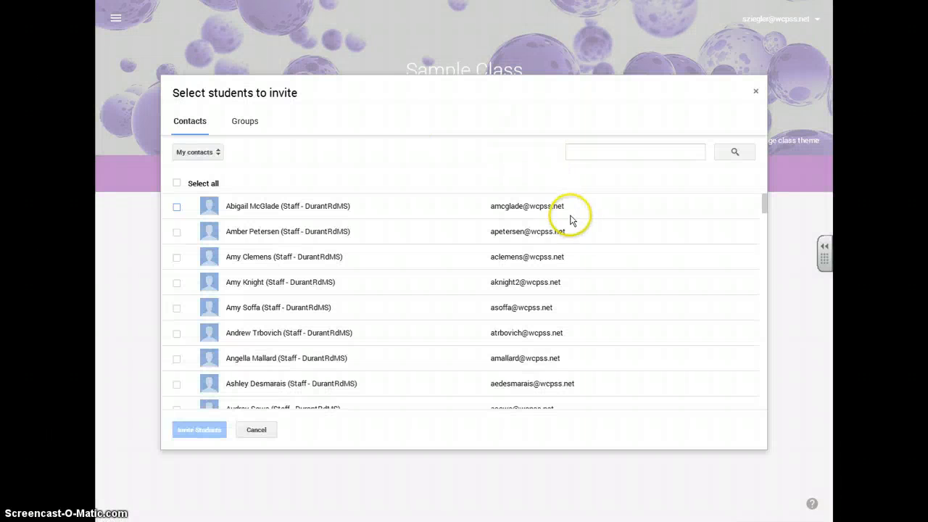
{"action": "left_click", "coordinate": [193, 151]}
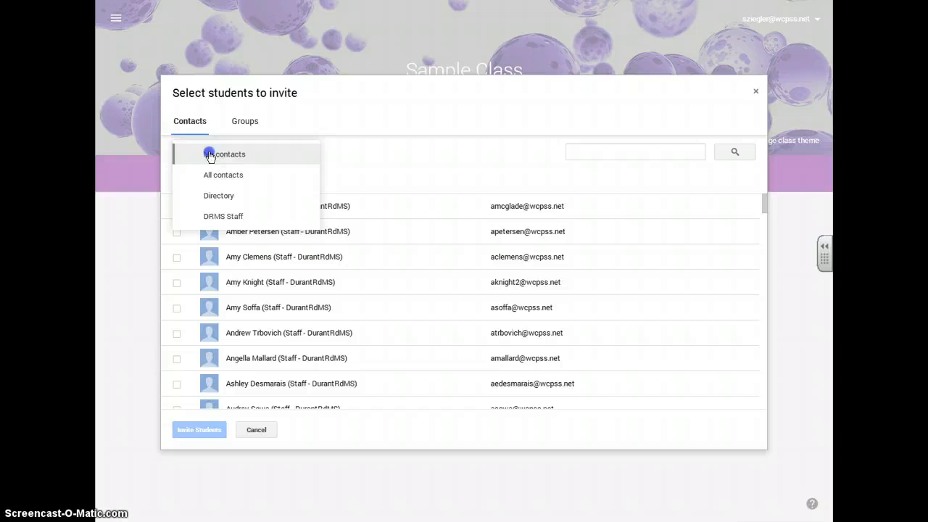
{"action": "left_click", "coordinate": [209, 195]}
{"action": "left_click", "coordinate": [602, 150]}
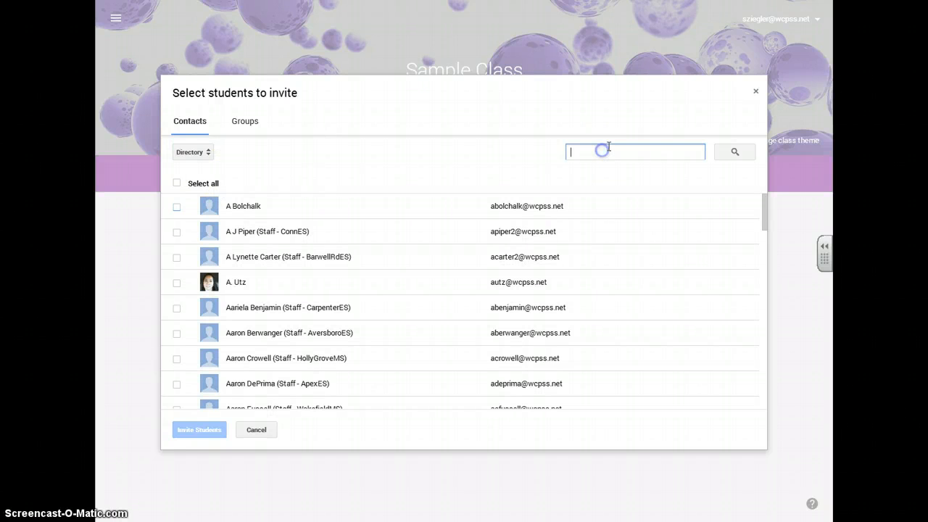
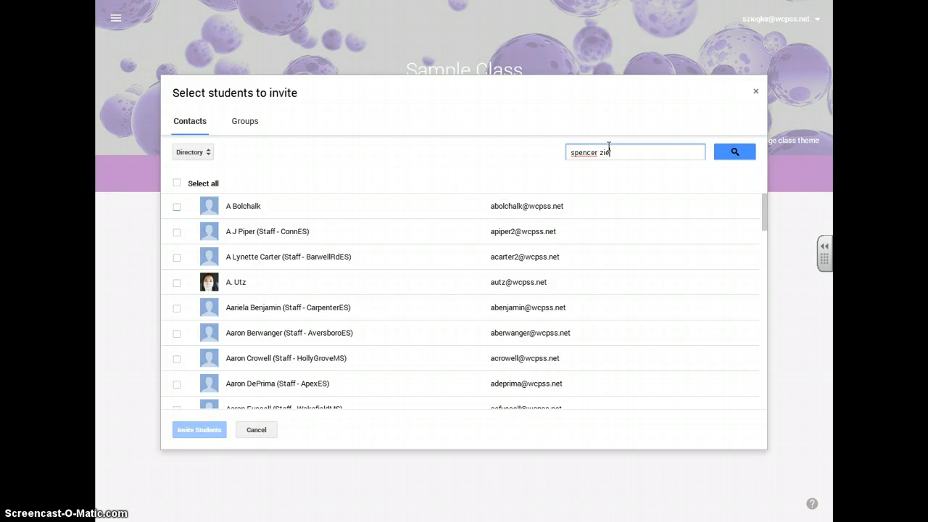
{"action": "key", "text": "Return"}
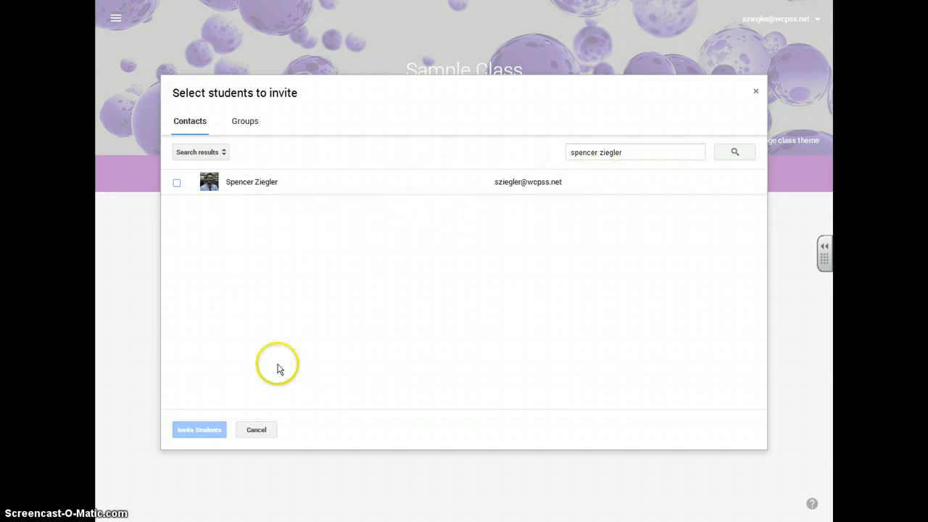
{"action": "left_click", "coordinate": [261, 430]}
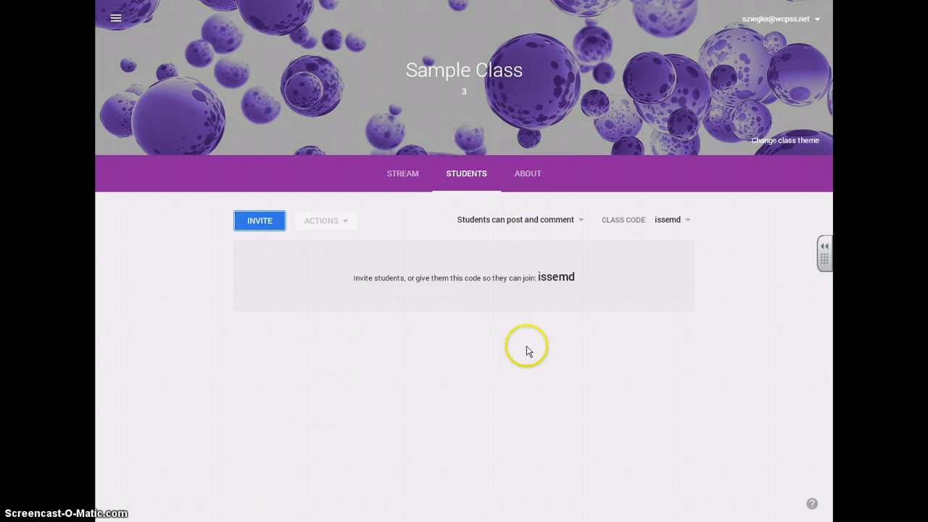
- Examine the class's student posting and commenting permission options
{"action": "left_click", "coordinate": [555, 221]}
{"action": "left_click", "coordinate": [555, 250]}
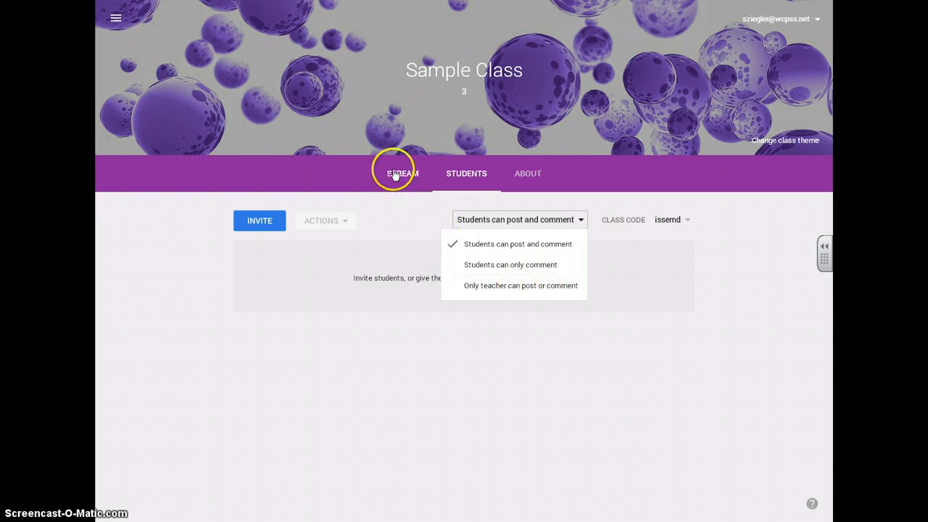
{"action": "left_click", "coordinate": [536, 391]}
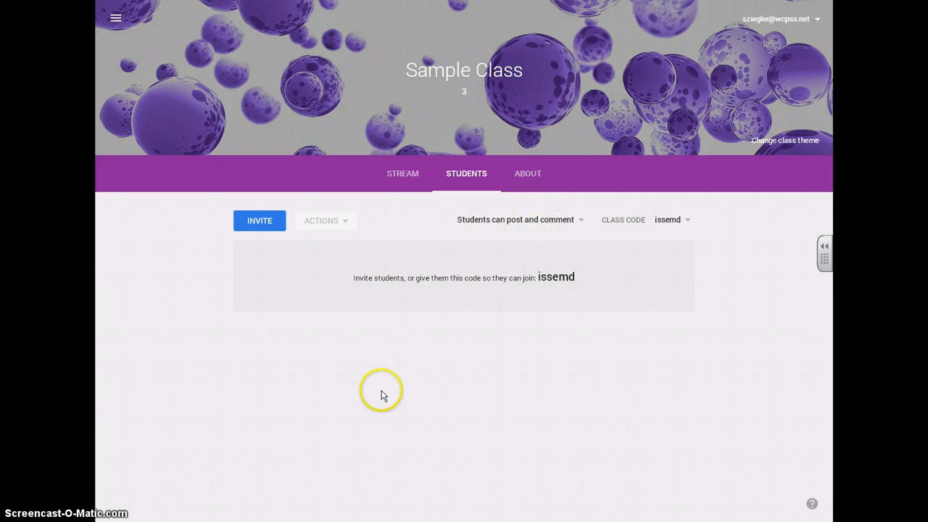
{"action": "left_click", "coordinate": [514, 224]}
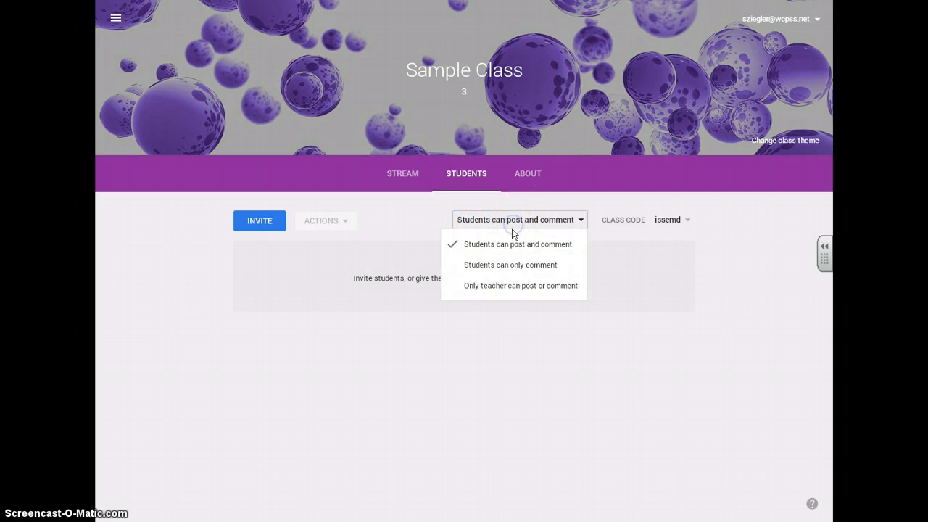
{"action": "left_click", "coordinate": [513, 267]}
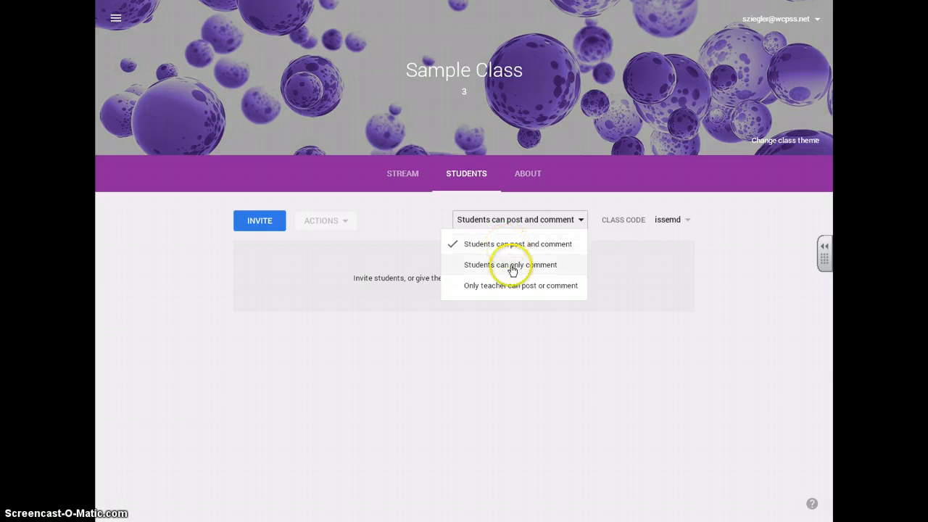
{"action": "left_click", "coordinate": [510, 427]}
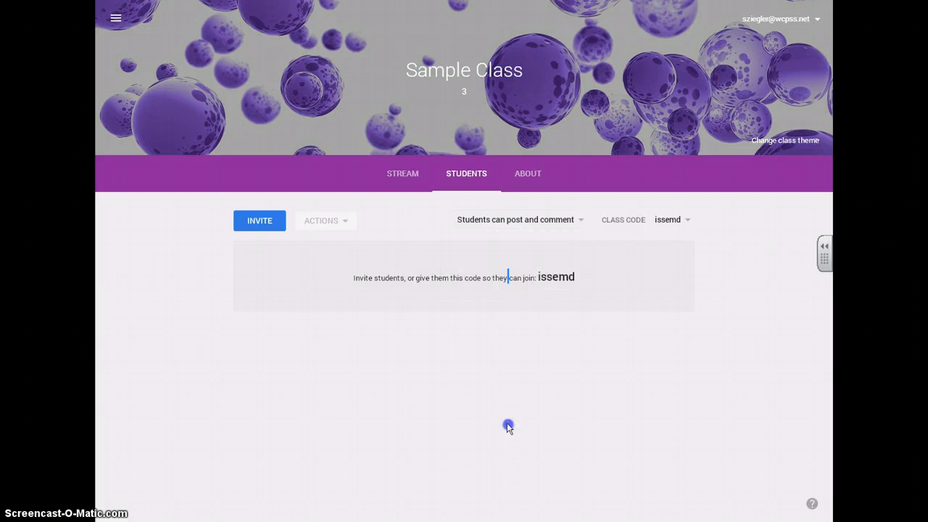
- Open the class Stream and start a new assignment post
{"action": "left_click", "coordinate": [399, 178]}
{"action": "left_click", "coordinate": [382, 382]}
{"action": "left_click", "coordinate": [396, 454]}
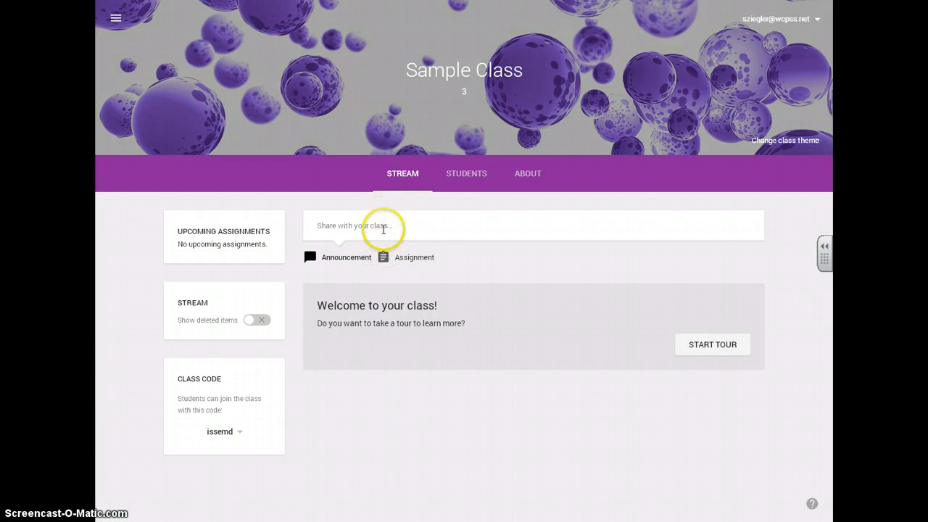
{"action": "left_click", "coordinate": [383, 228]}
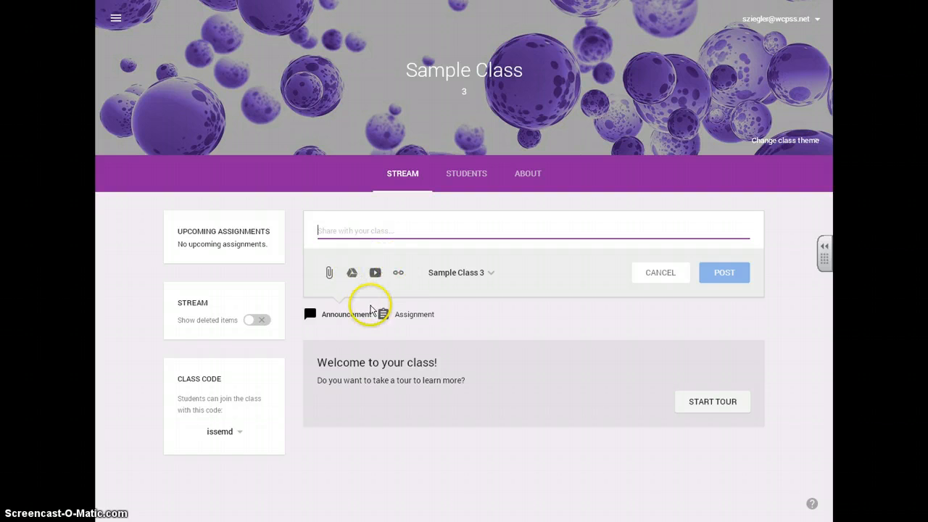
{"action": "left_click", "coordinate": [403, 315]}
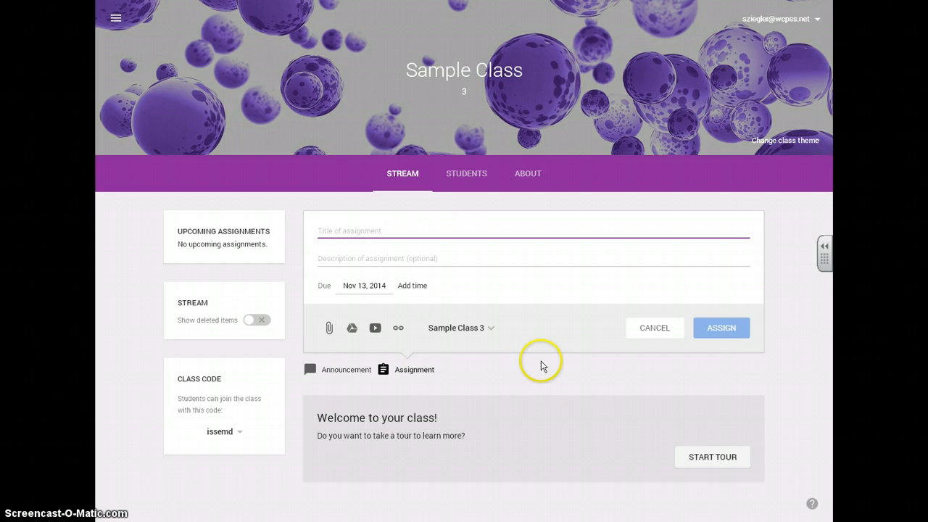
- Title the assignment "Sample Assignment" and set its due date to Nov 14, 2014
{"action": "left_click", "coordinate": [396, 231]}
{"action": "type", "text": "Sample Assignment"}
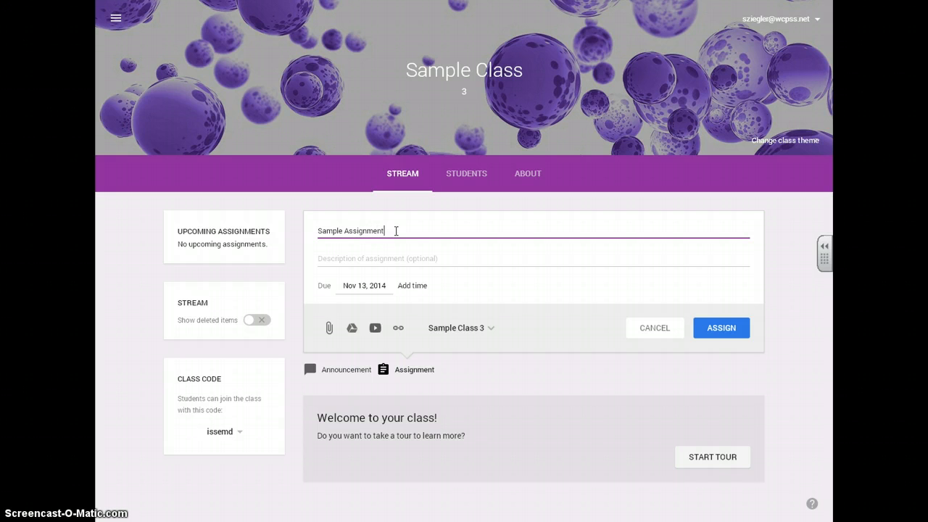
{"action": "left_click", "coordinate": [395, 250]}
{"action": "left_click", "coordinate": [364, 285]}
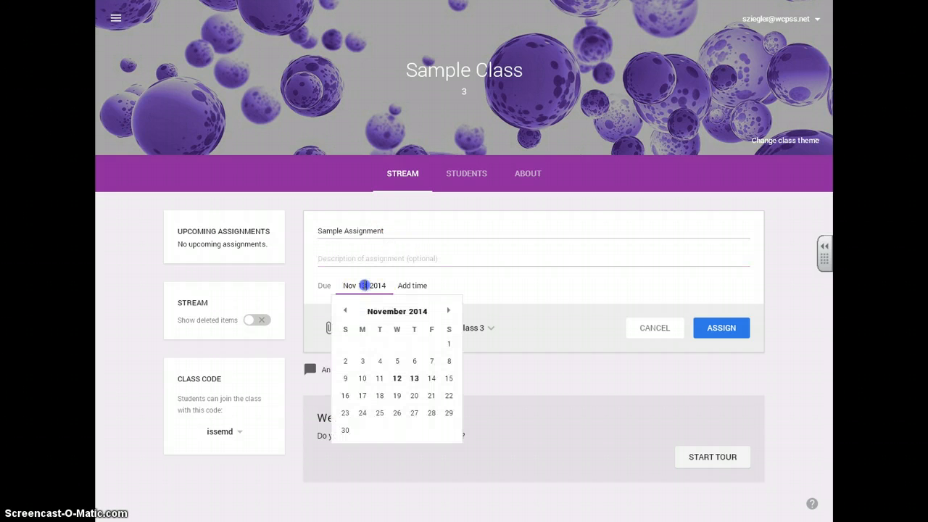
{"action": "left_click", "coordinate": [432, 379]}
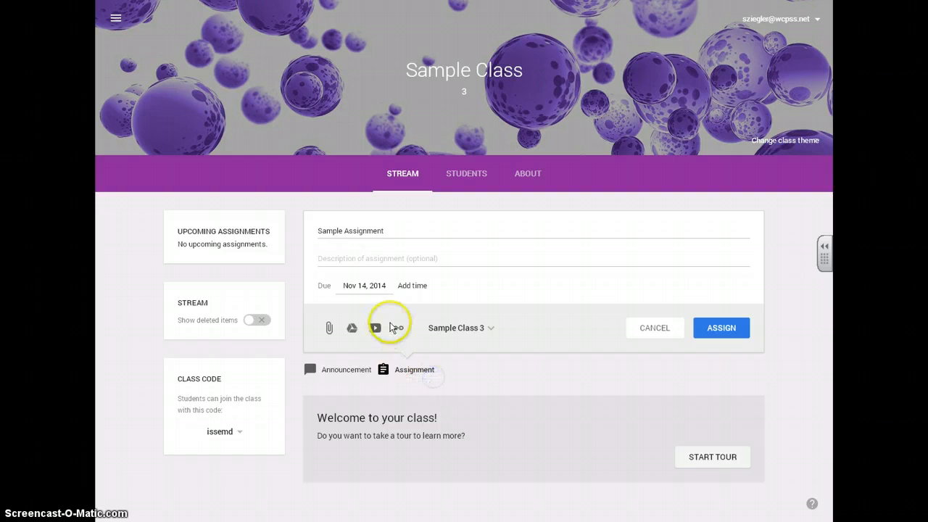
- Attach the Google Classroom Homework document from Google Drive, review its student access options, and cancel the assignment
{"action": "left_click", "coordinate": [352, 328]}
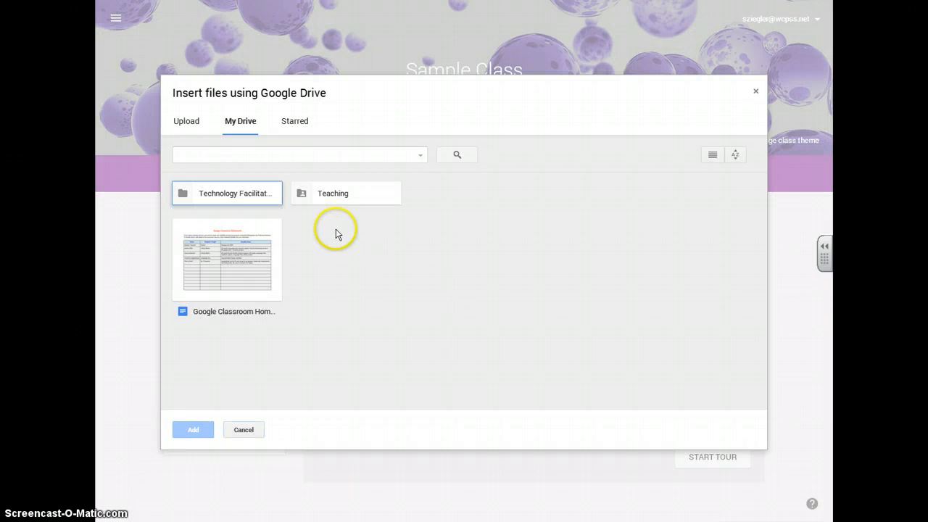
{"action": "double_click", "coordinate": [260, 277]}
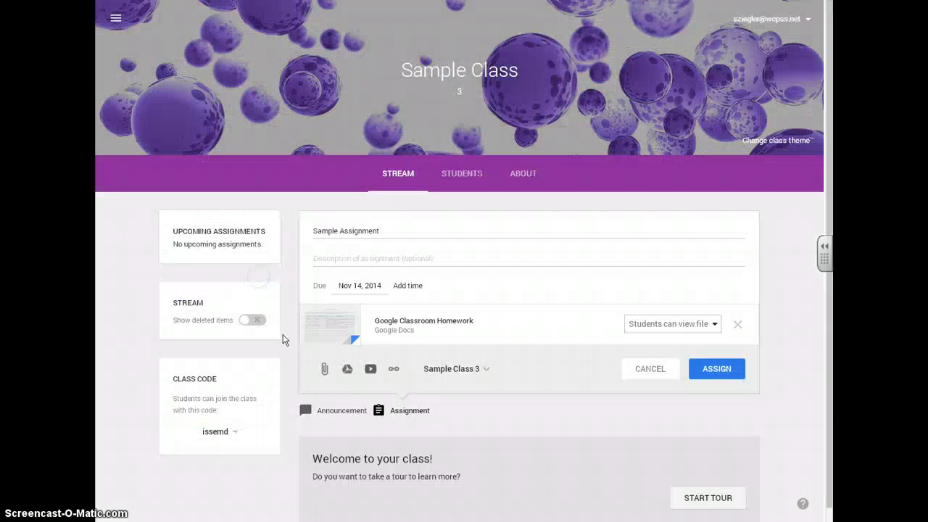
{"action": "left_click", "coordinate": [567, 435]}
{"action": "scroll", "coordinate": [536, 412], "scroll_direction": "down", "scroll_amount": 1}
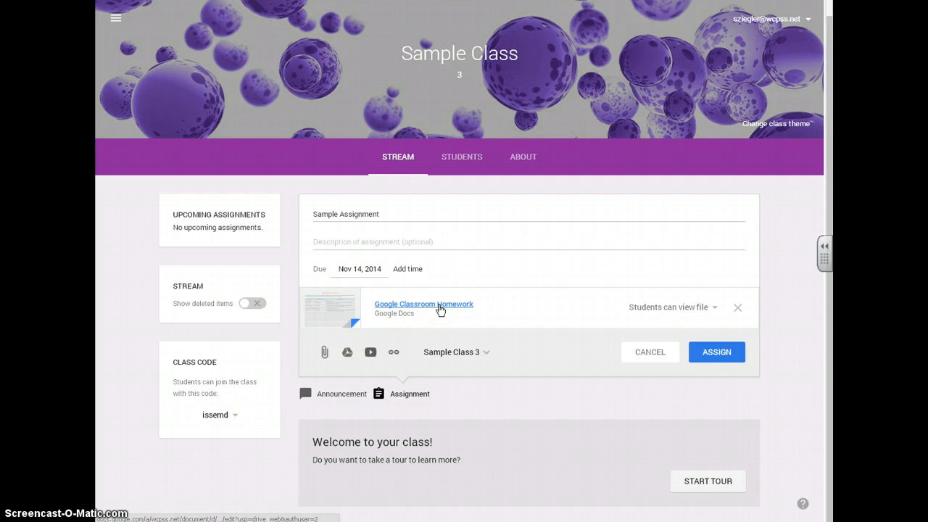
{"action": "left_click", "coordinate": [684, 307]}
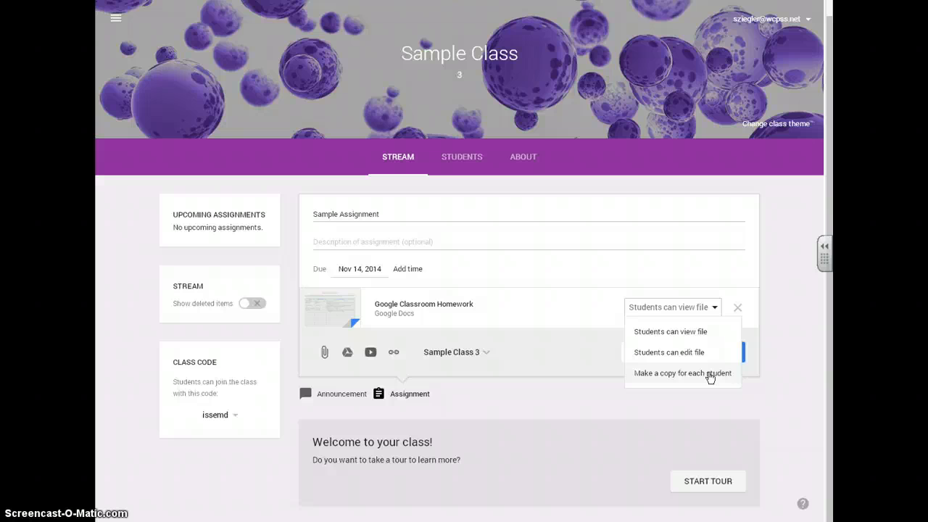
{"action": "left_click", "coordinate": [586, 401]}
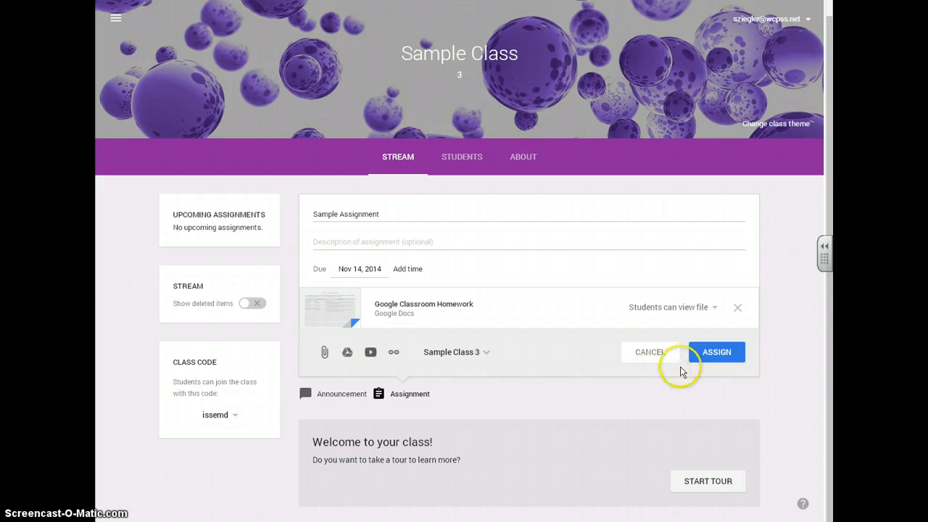
{"action": "left_click", "coordinate": [661, 353]}
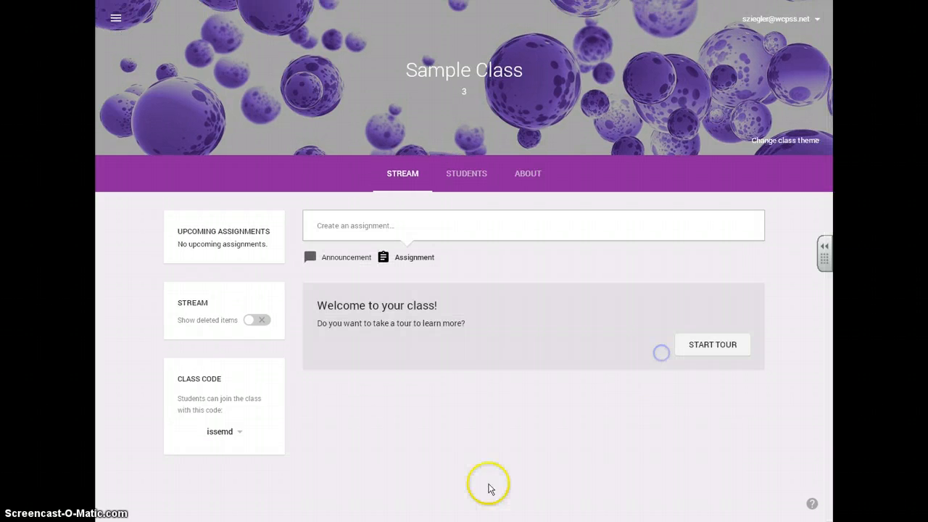
- Switch to the Tech Tuesday Training class and open the completed submissions of the Google Classroom Training assignment
{"action": "left_click", "coordinate": [116, 18]}
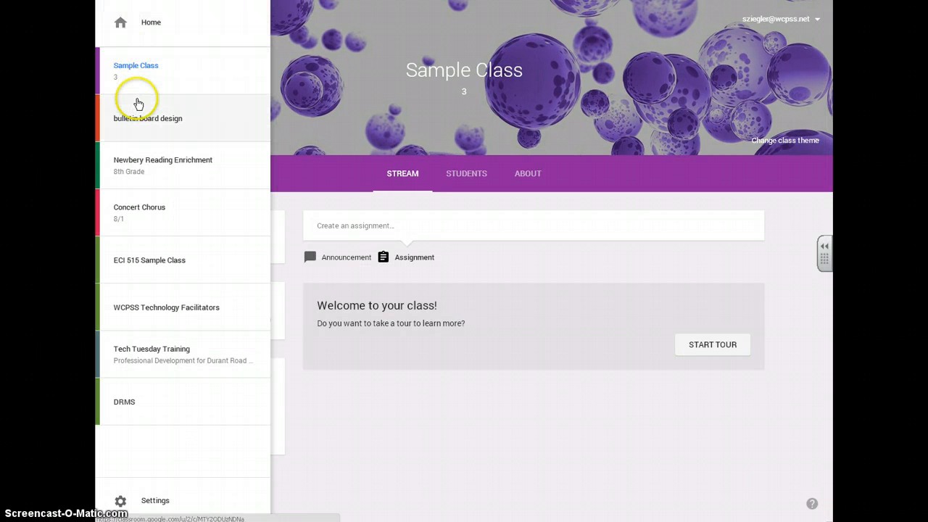
{"action": "left_click", "coordinate": [174, 352]}
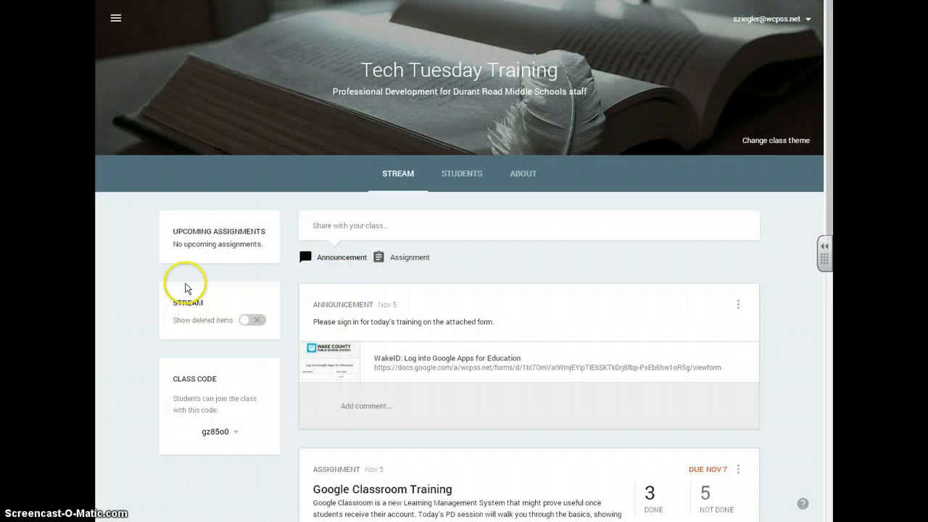
{"action": "scroll", "coordinate": [186, 290], "scroll_direction": "down", "scroll_amount": 3}
{"action": "scroll", "coordinate": [161, 290], "scroll_direction": "down", "scroll_amount": 1}
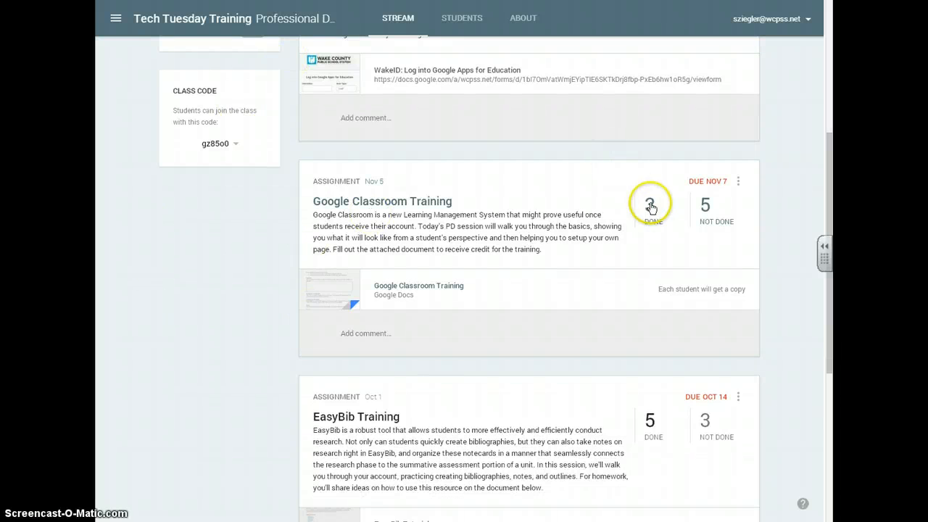
{"action": "left_click", "coordinate": [649, 226]}
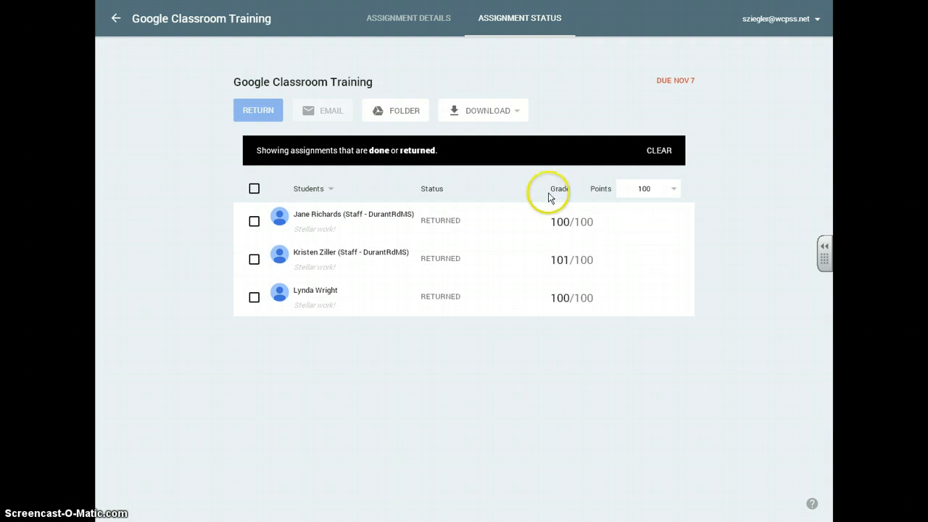
- Open the first student's submitted Google Classroom Training document and return to the assignment status page
{"action": "left_click", "coordinate": [344, 223]}
{"action": "left_click", "coordinate": [312, 272]}
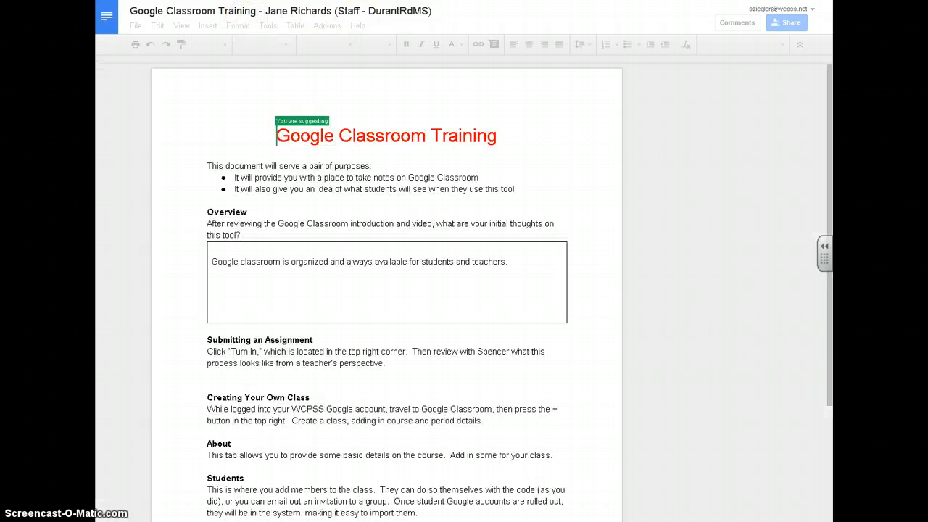
{"action": "left_click", "coordinate": [314, 1]}
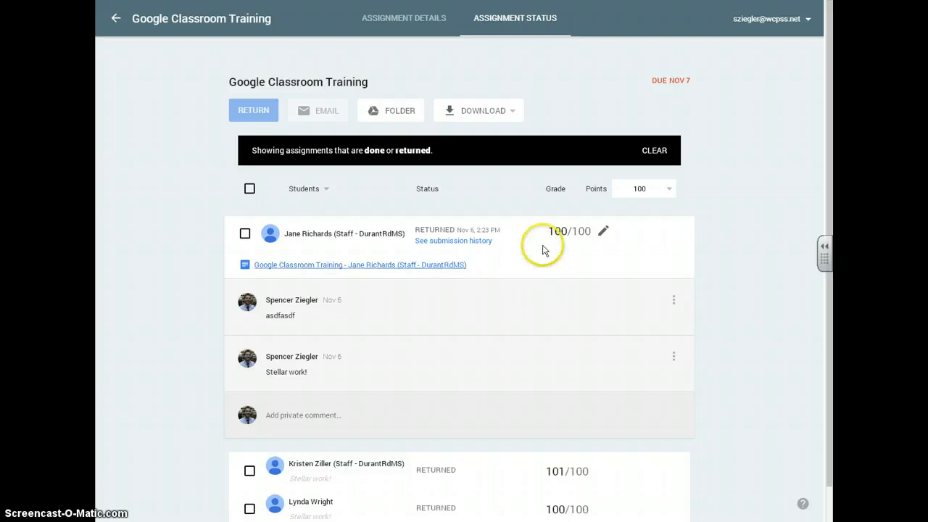
- Open the first student's grade for editing and cancel the grade change
{"action": "left_click", "coordinate": [560, 232]}
{"action": "left_click", "coordinate": [561, 233]}
{"action": "left_click", "coordinate": [559, 224]}
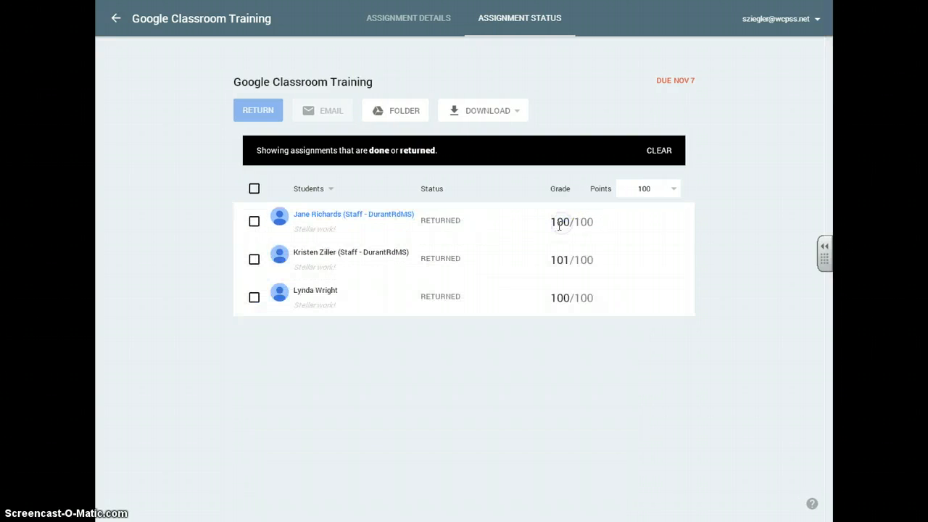
{"action": "left_click", "coordinate": [560, 223]}
{"action": "left_click", "coordinate": [560, 226]}
{"action": "left_click", "coordinate": [560, 226]}
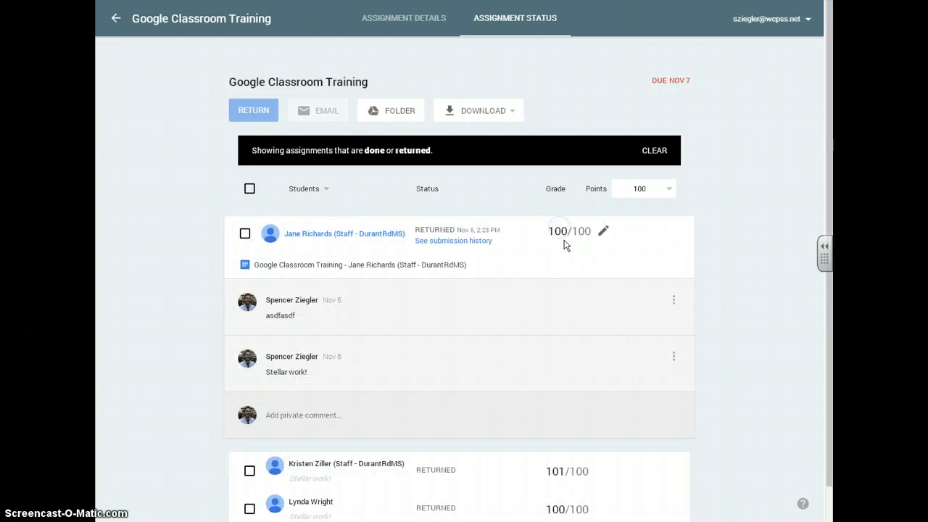
{"action": "left_click", "coordinate": [602, 233]}
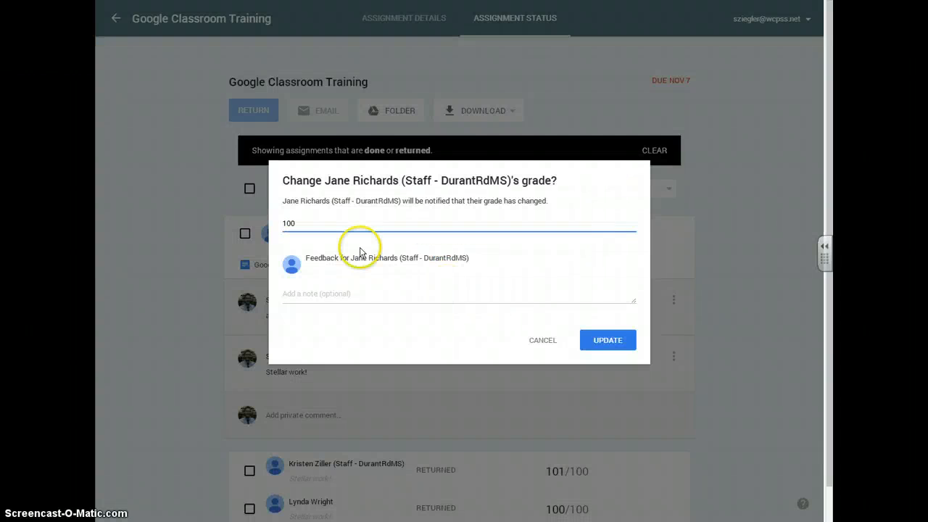
{"action": "left_click", "coordinate": [558, 346]}
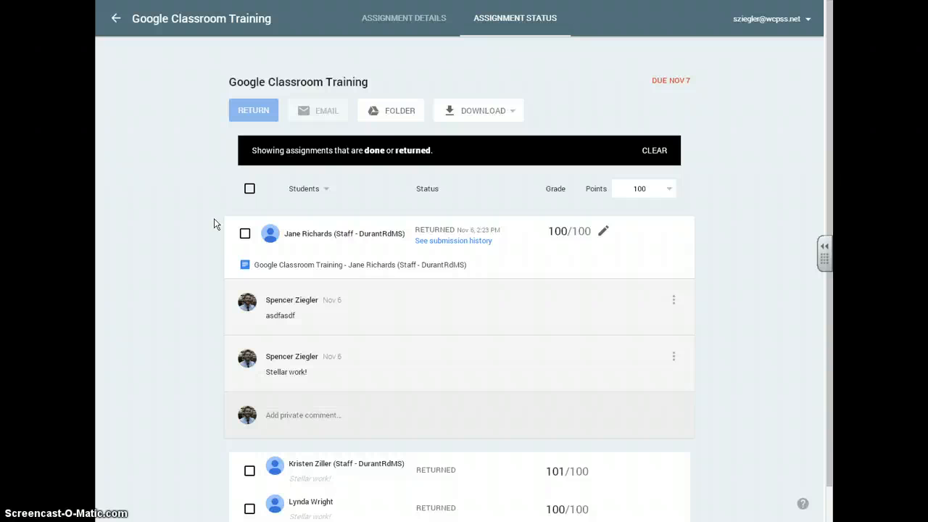
- Return to the Google Classroom Home page
{"action": "left_click", "coordinate": [117, 20]}
{"action": "left_click", "coordinate": [118, 16]}
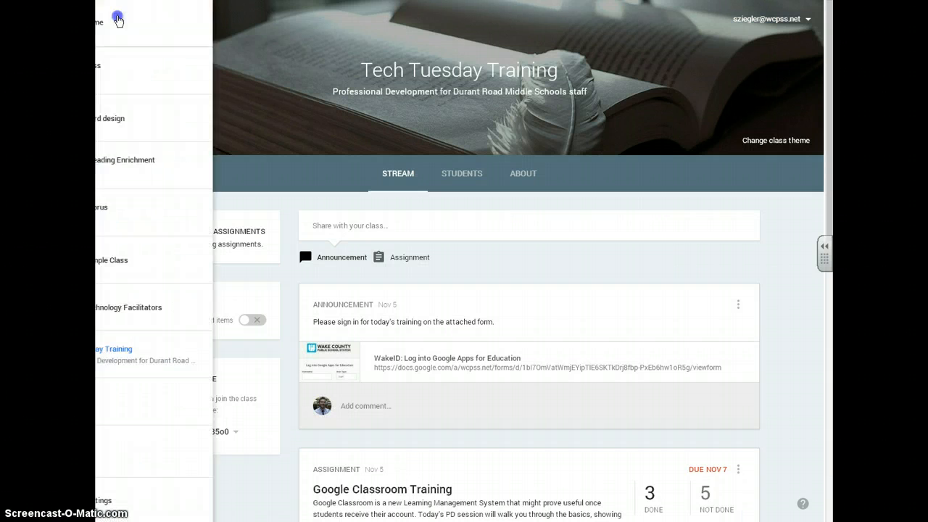
{"action": "left_click", "coordinate": [151, 23]}
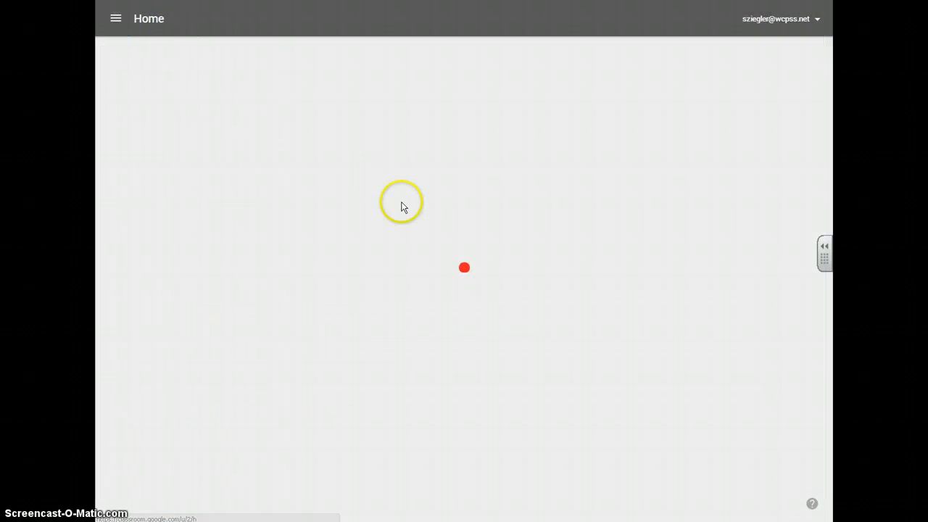